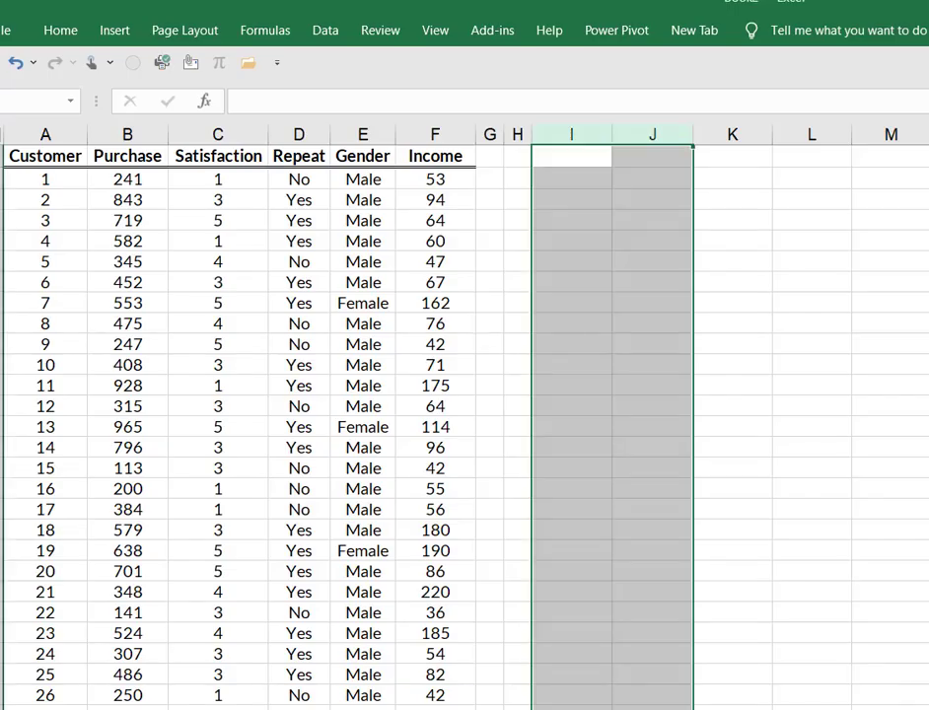
# Copy the Income column into the empty column I.
pyautogui.click(2, 612)
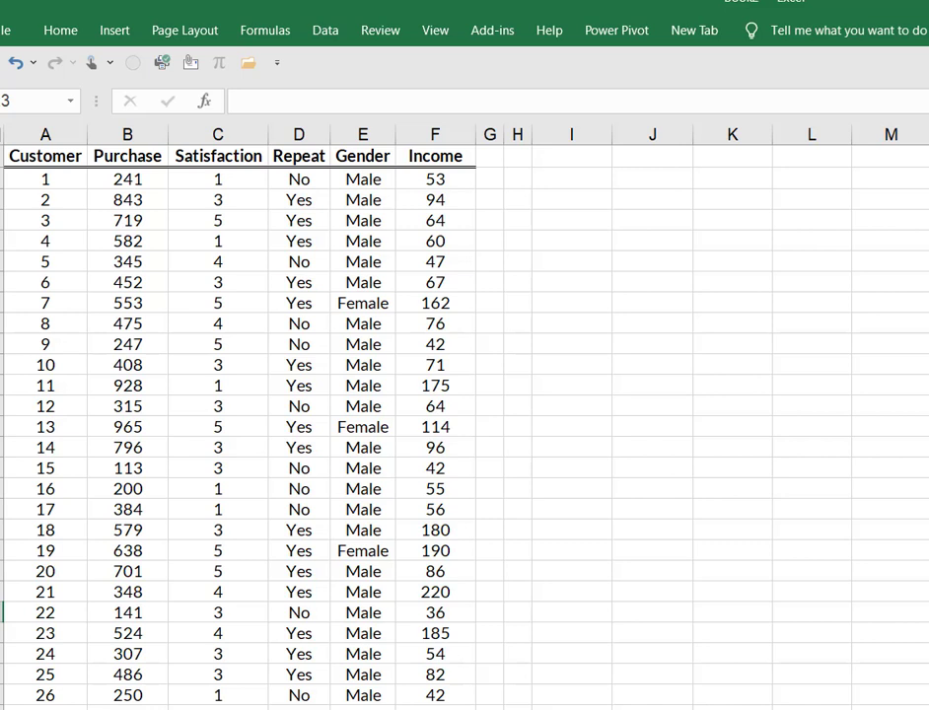
pyautogui.click(439, 134)
pyautogui.hotkey('ctrl', 'c')
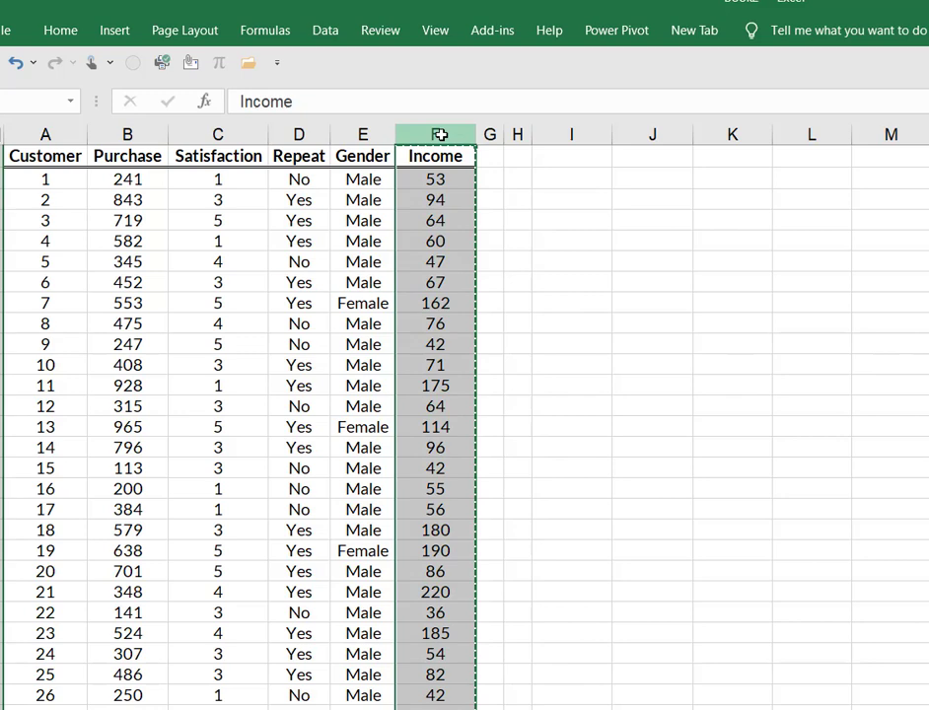
pyautogui.click(600, 158)
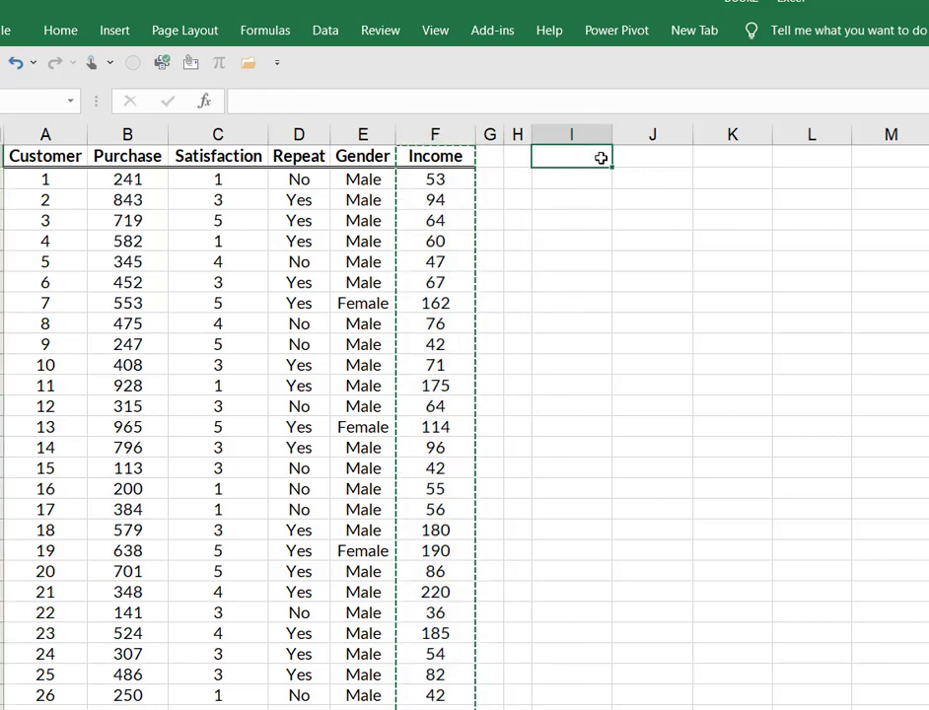
pyautogui.hotkey('ctrl', 'v')
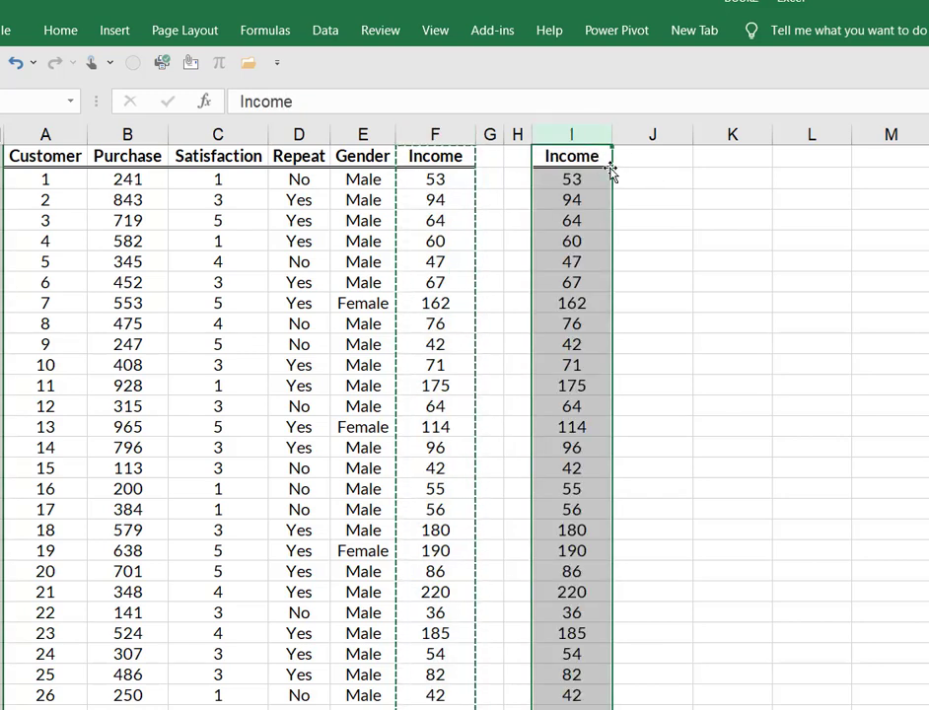
pyautogui.press('Escape')
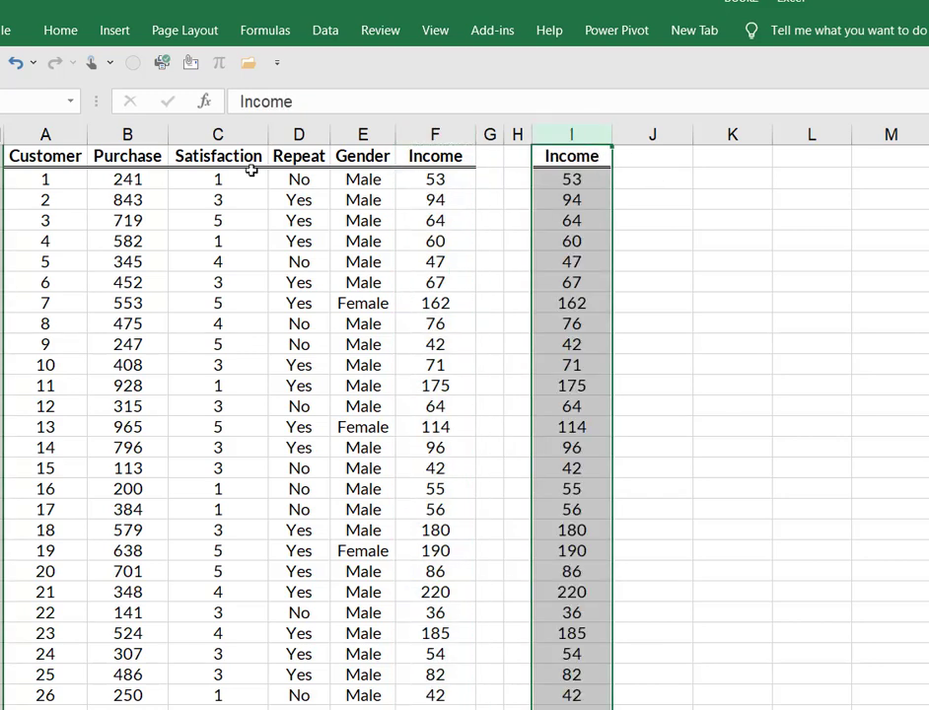
# Copy the Purchase column into column J, directly beside the copied Income data.
pyautogui.click(127, 135)
pyautogui.hotkey('ctrl', 'c')
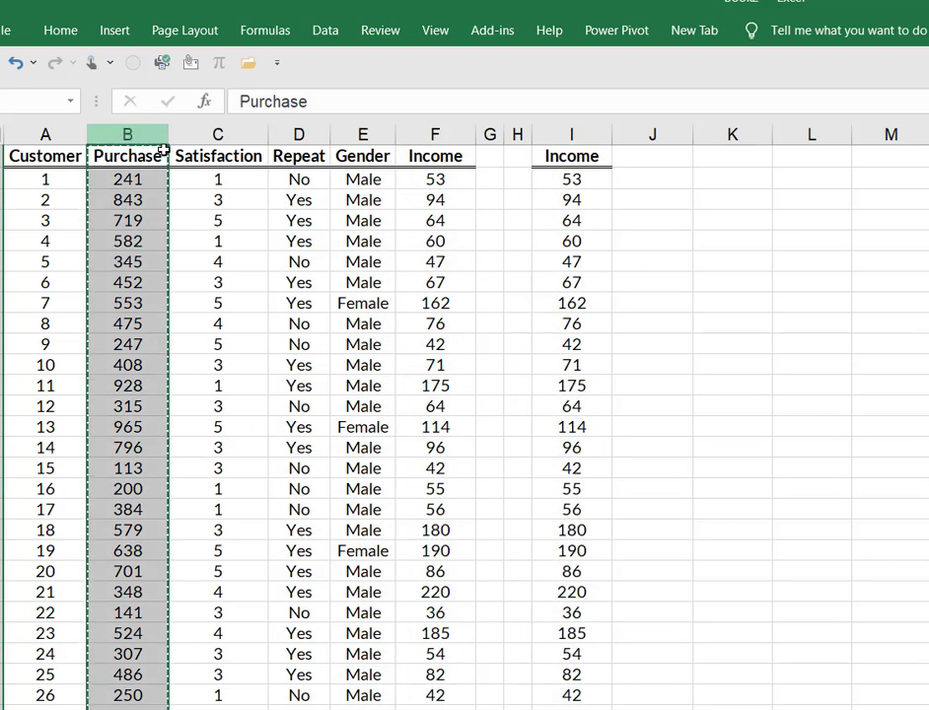
pyautogui.click(650, 135)
pyautogui.hotkey('ctrl', 'v')
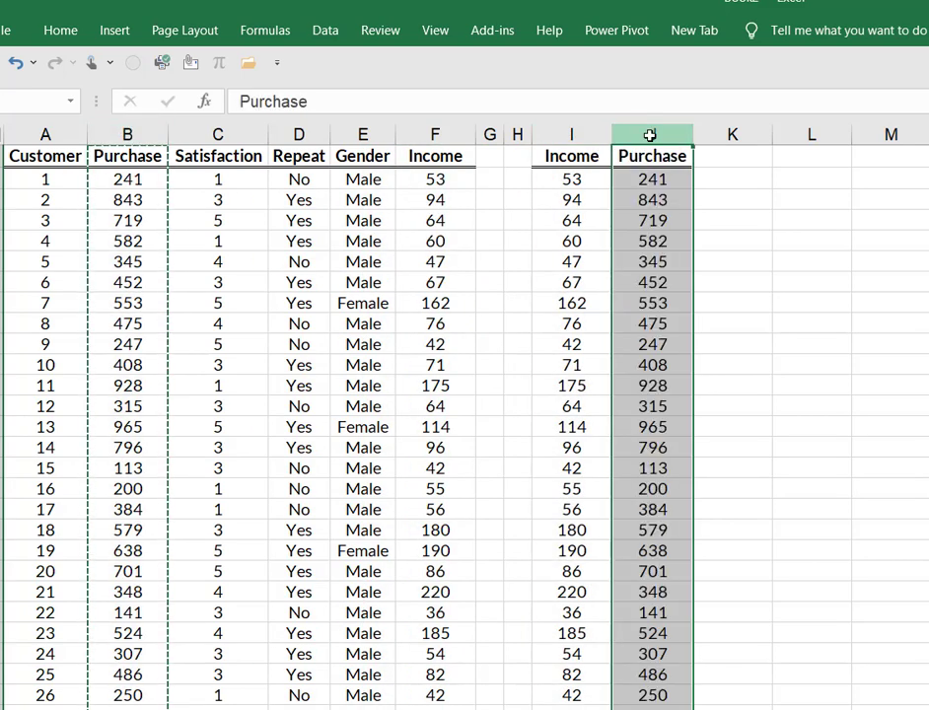
# Insert a markers-only scatter chart of Purchase against Income and place it in the empty area beside the copied columns.
pyautogui.click(742, 224)
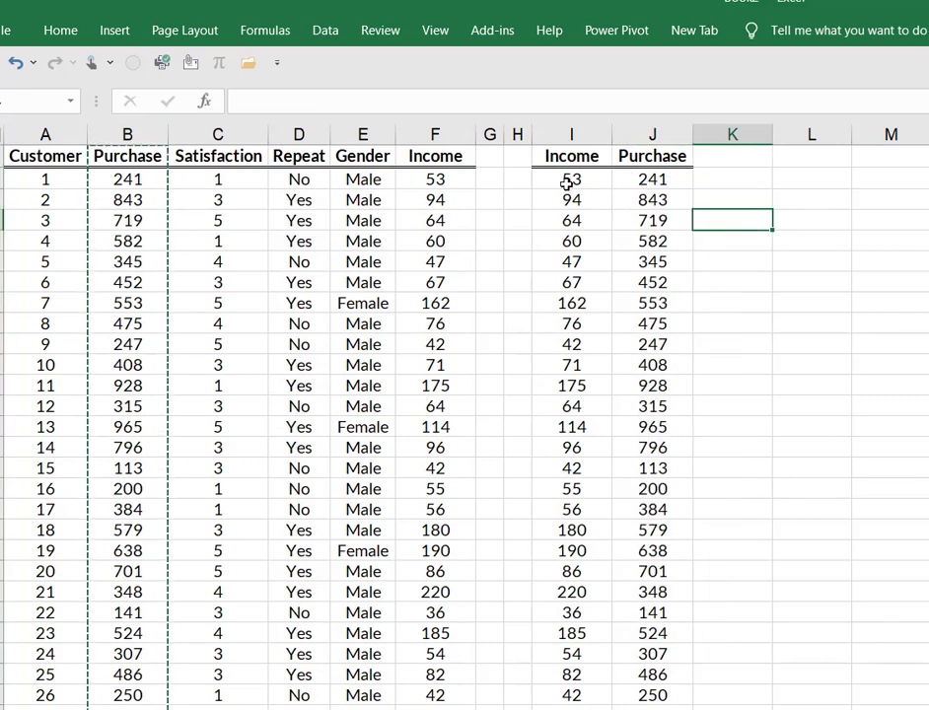
pyautogui.click(115, 33)
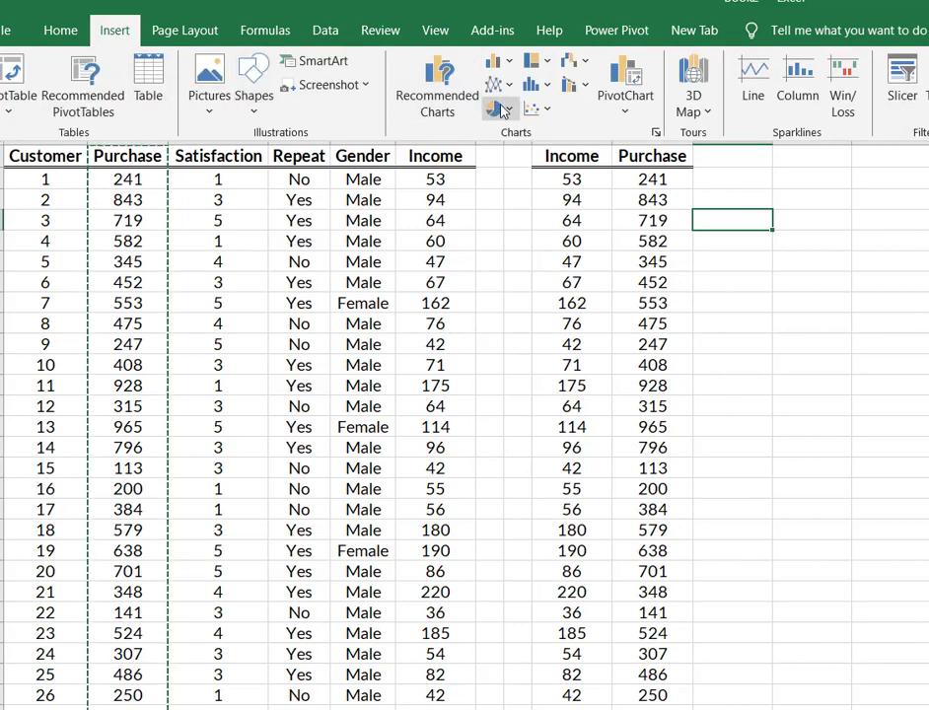
pyautogui.click(547, 110)
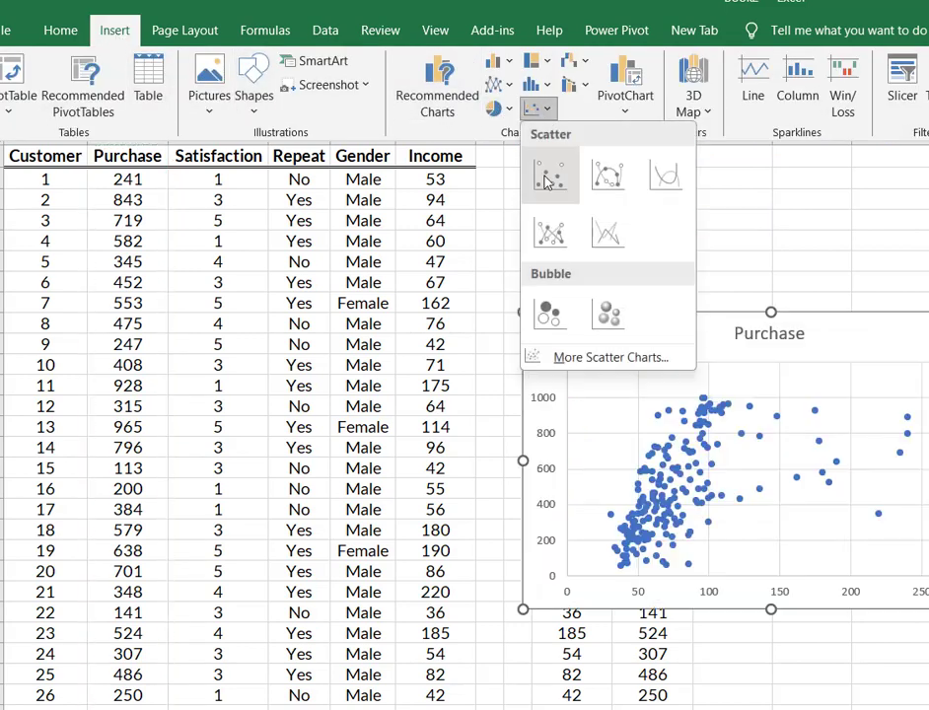
pyautogui.click(549, 176)
pyautogui.moveTo(715, 316); pyautogui.dragTo(903, 278)
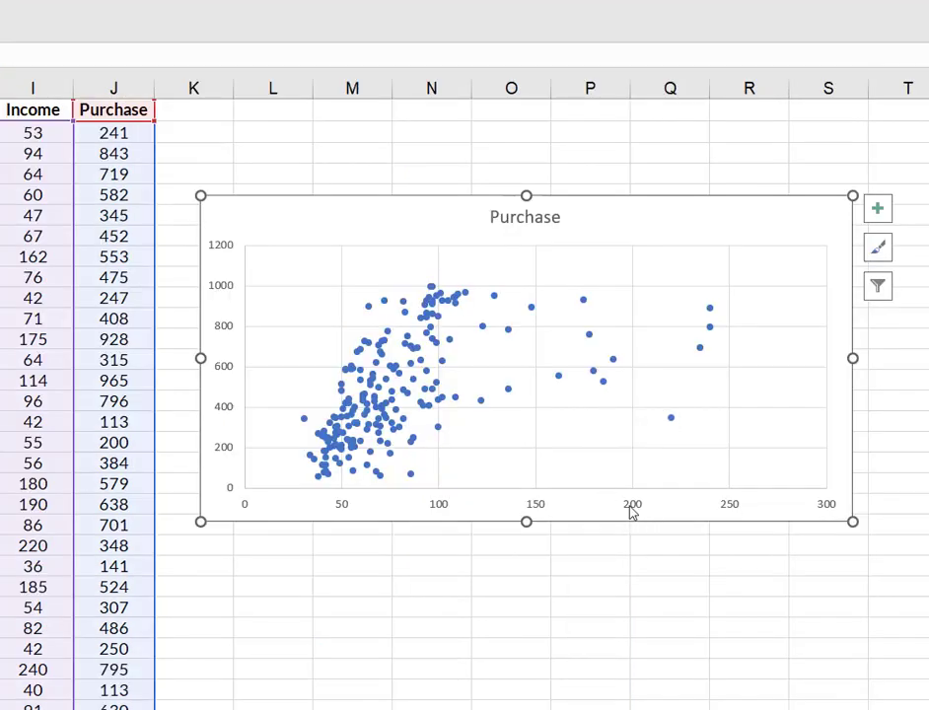
# Set the font of the chart's horizontal axis labels to Lato, size 11.
pyautogui.rightClick(632, 511)
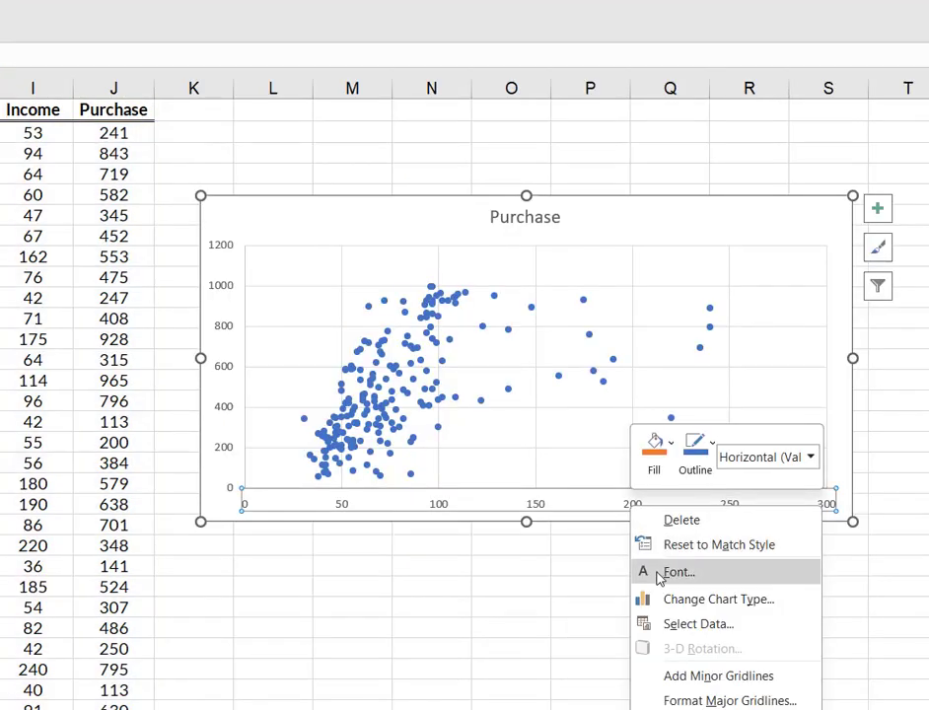
pyautogui.click(652, 572)
pyautogui.click(155, 283)
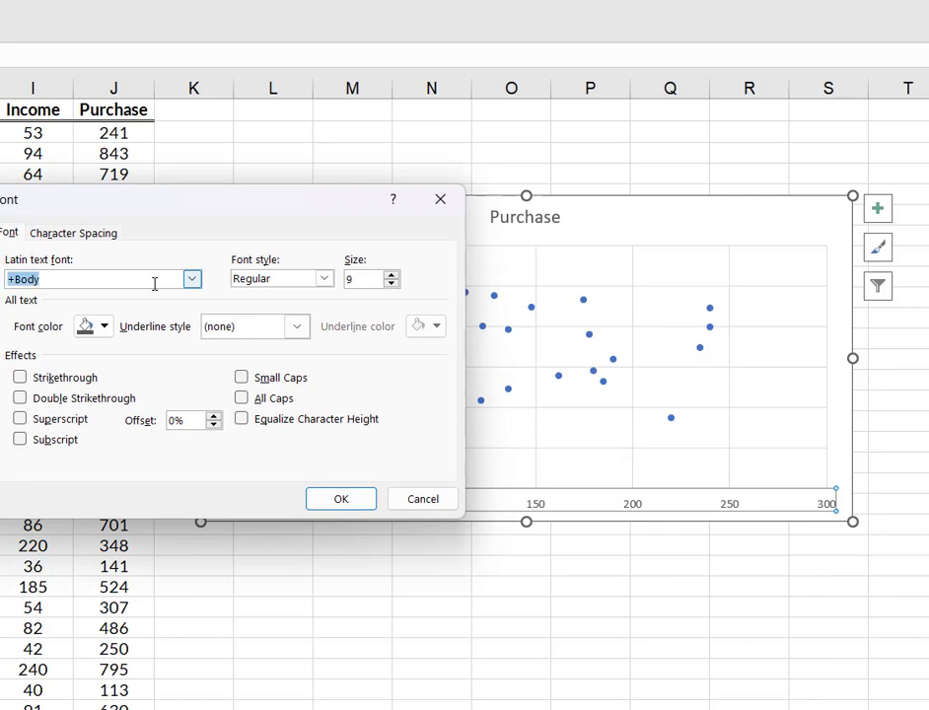
pyautogui.write('Lato')
pyautogui.press('Tab')
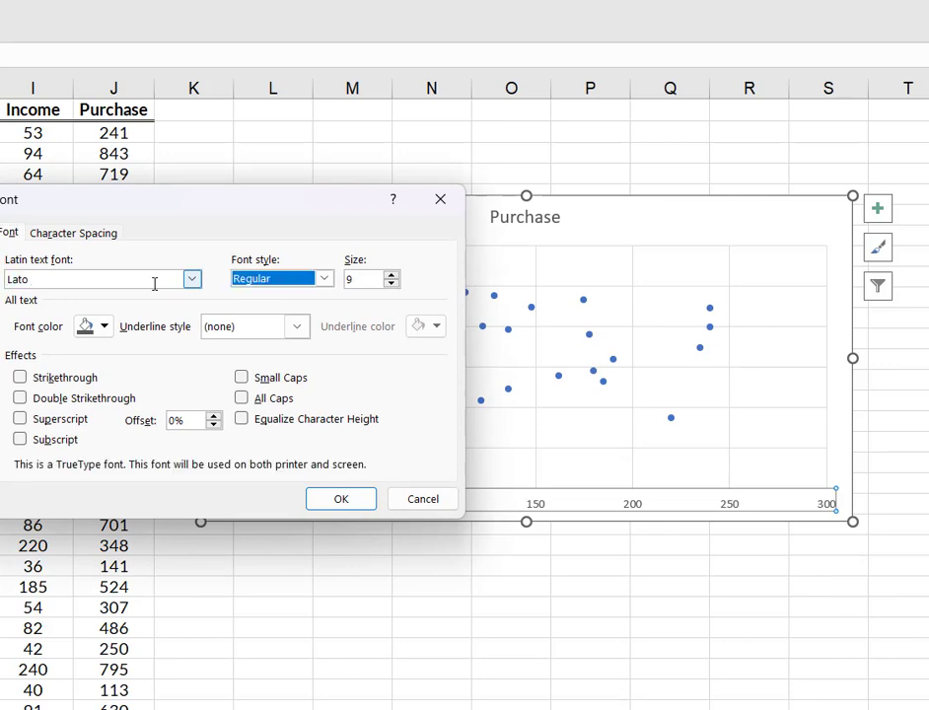
pyautogui.press('Tab')
pyautogui.write('11')
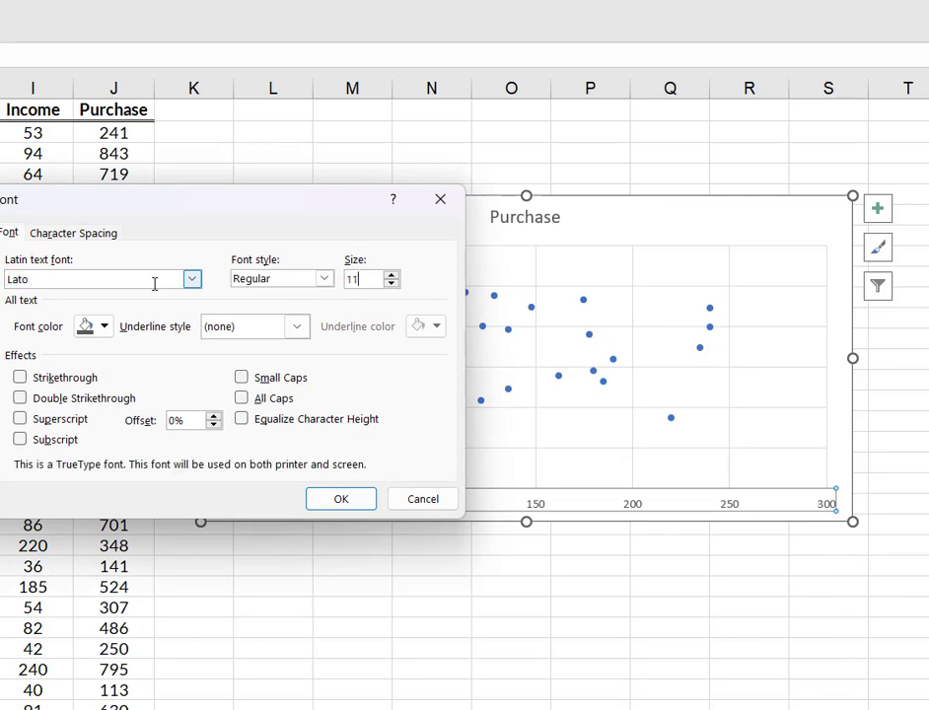
pyautogui.click(341, 499)
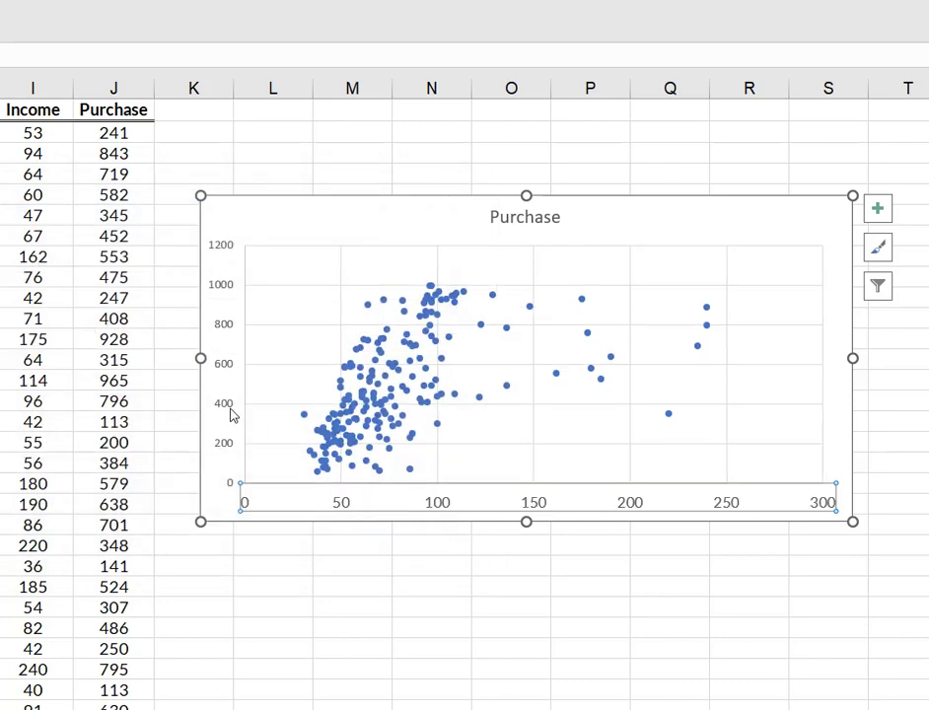
# Set the font of the chart's vertical axis labels to Lato, size 11.
pyautogui.doubleClick(222, 370)
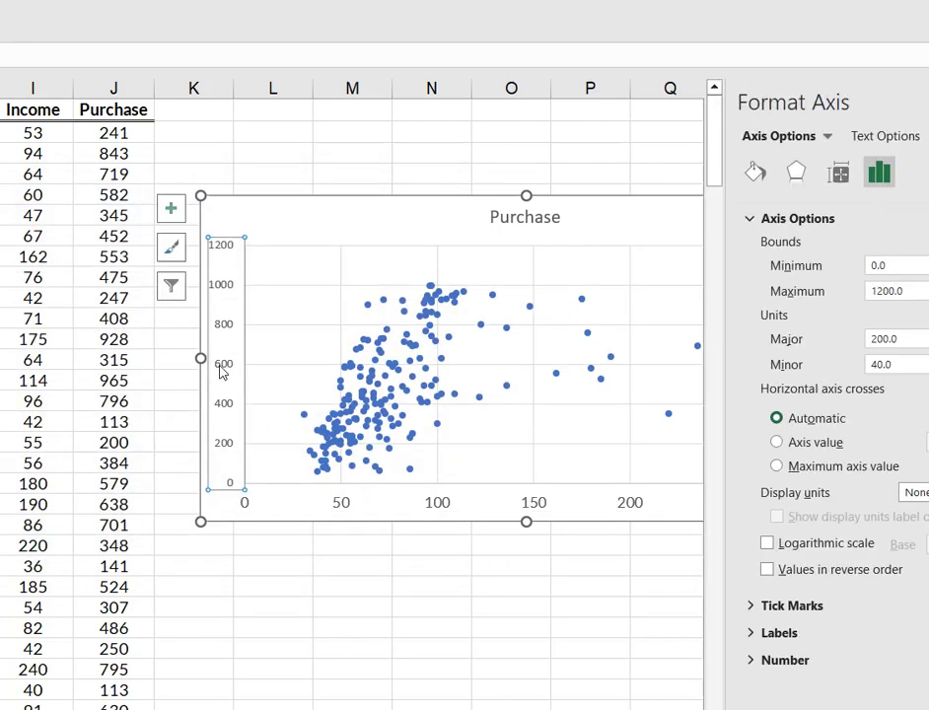
pyautogui.rightClick(222, 371)
pyautogui.click(259, 434)
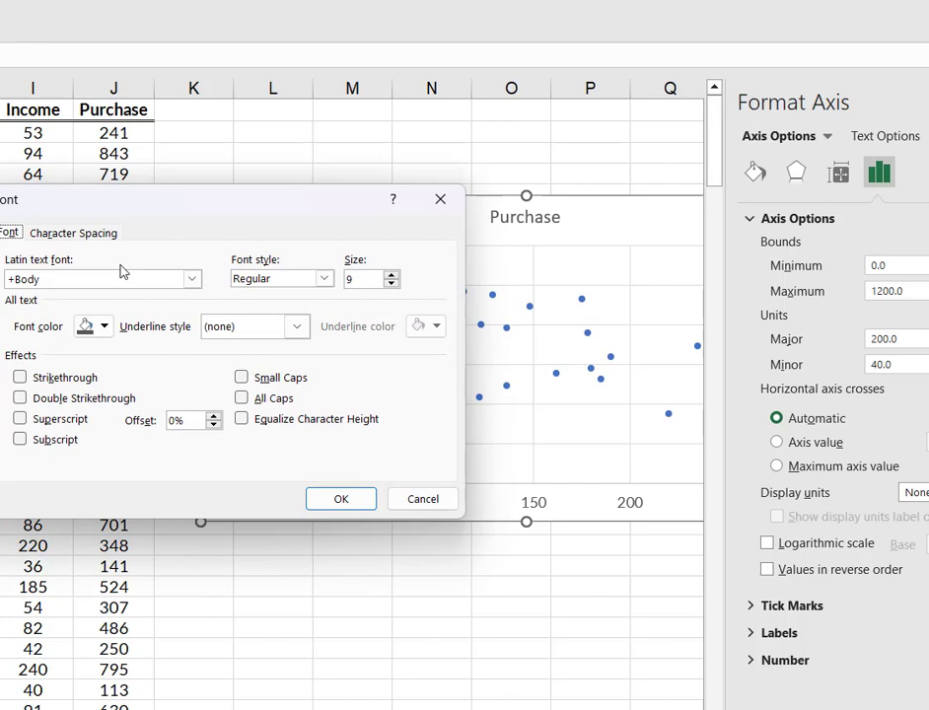
pyautogui.write('Lato')
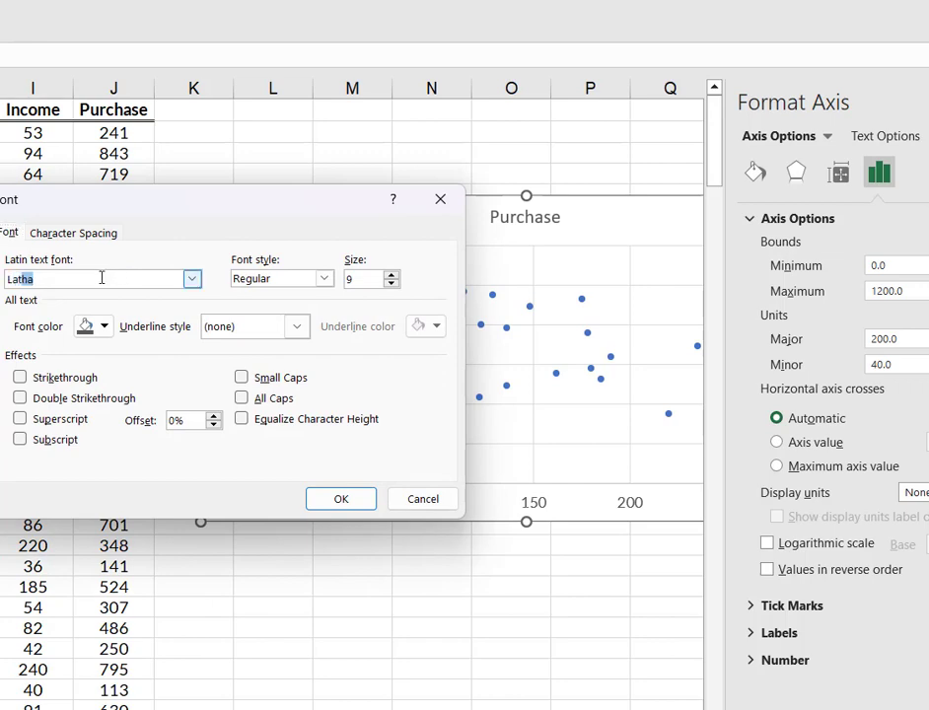
pyautogui.press('Tab')
pyautogui.press('Tab')
pyautogui.write('11')
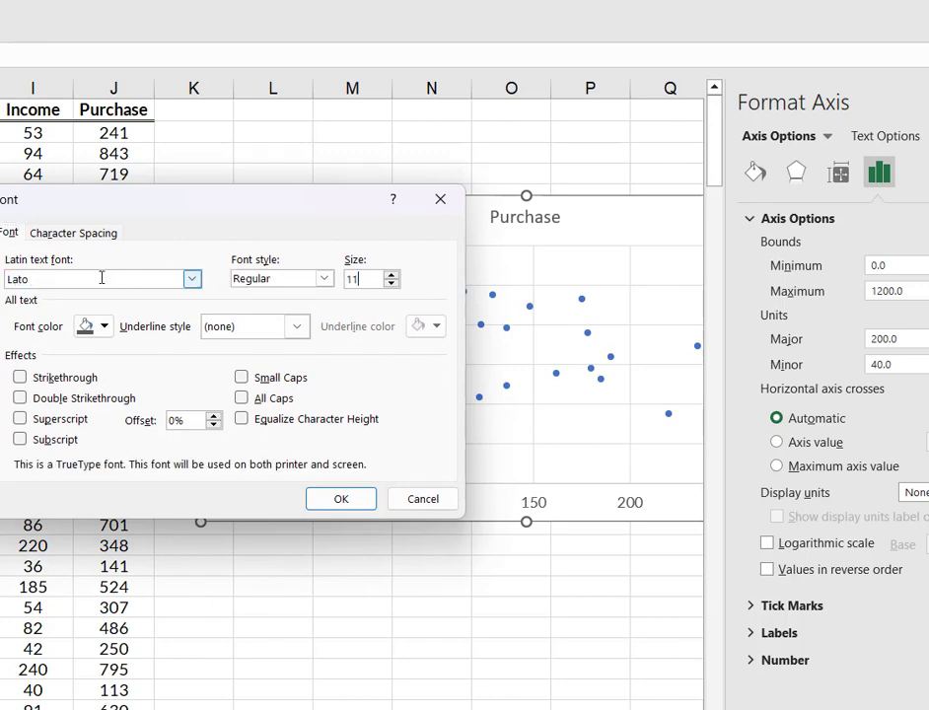
pyautogui.press('Return')
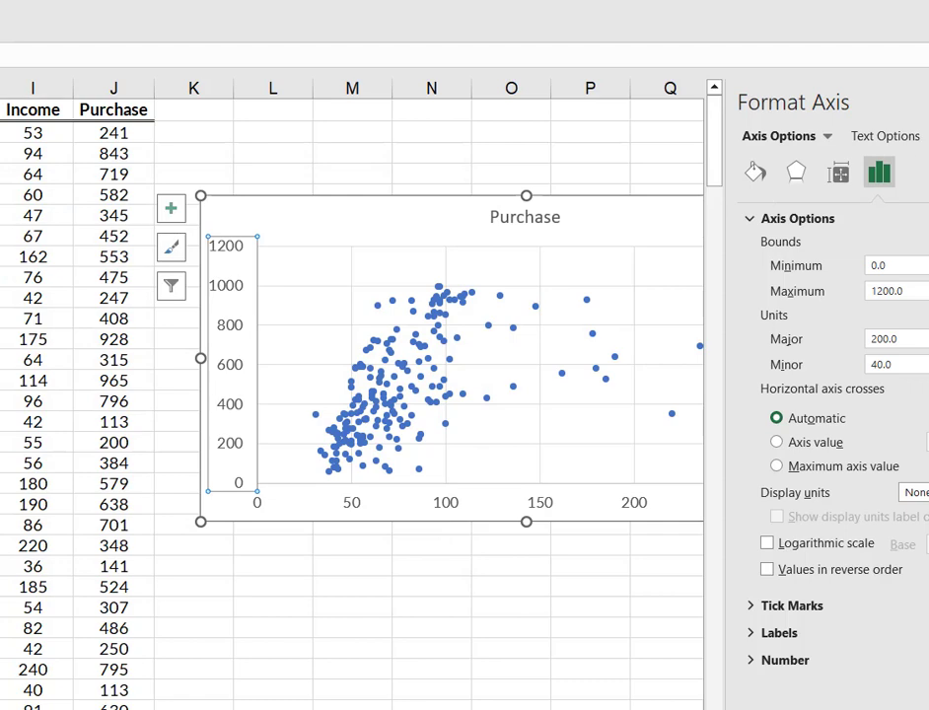
pyautogui.click(921, 102)
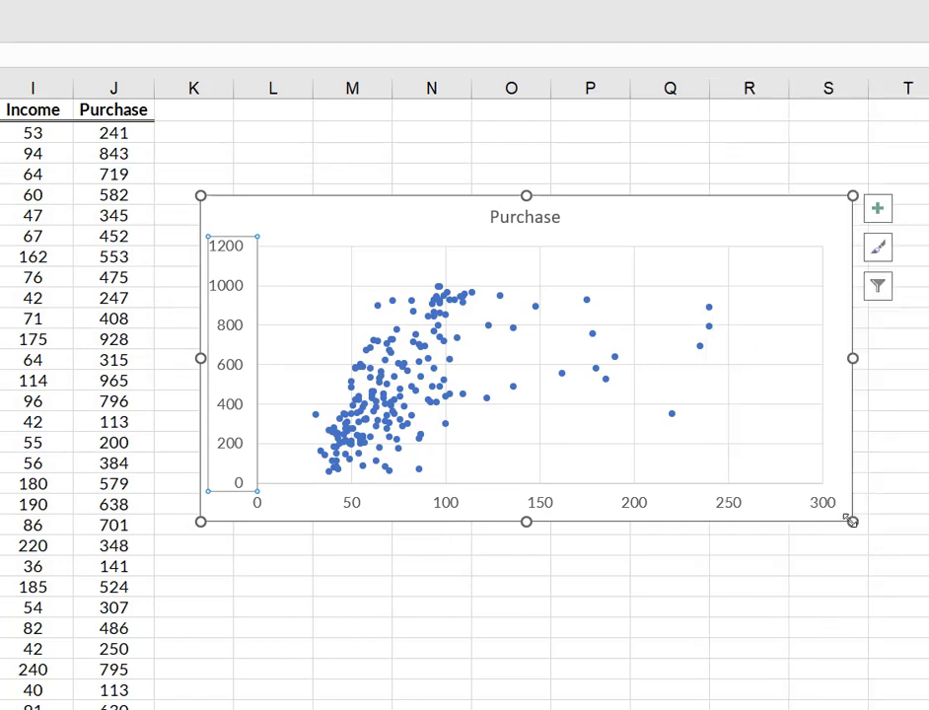
# Enlarge the scatter chart slightly from its corner and add axis titles to it.
pyautogui.moveTo(851, 520); pyautogui.dragTo(873, 530)
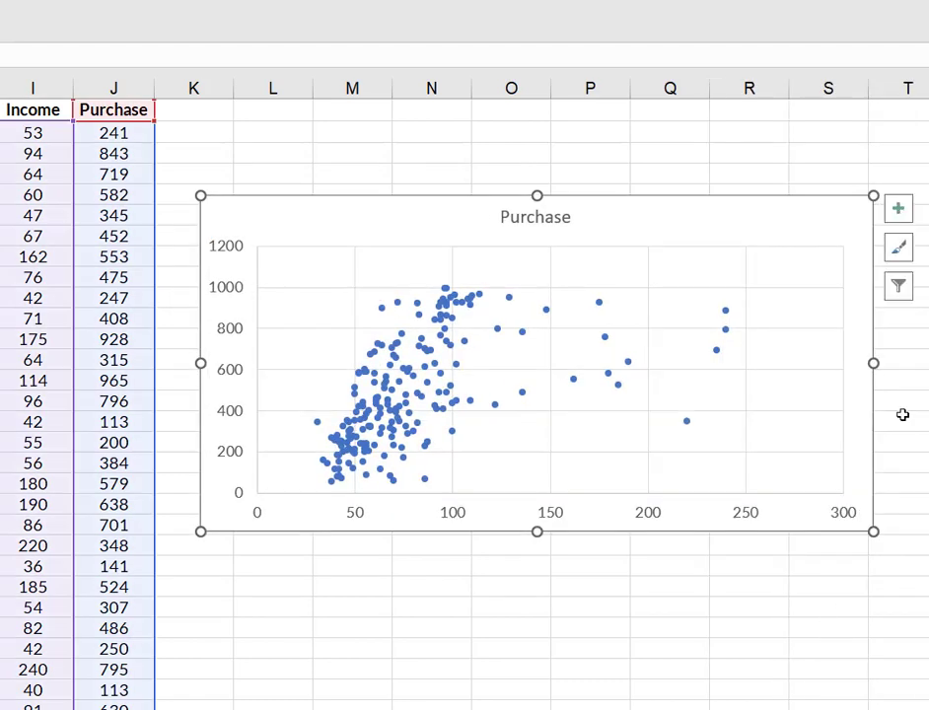
pyautogui.click(897, 208)
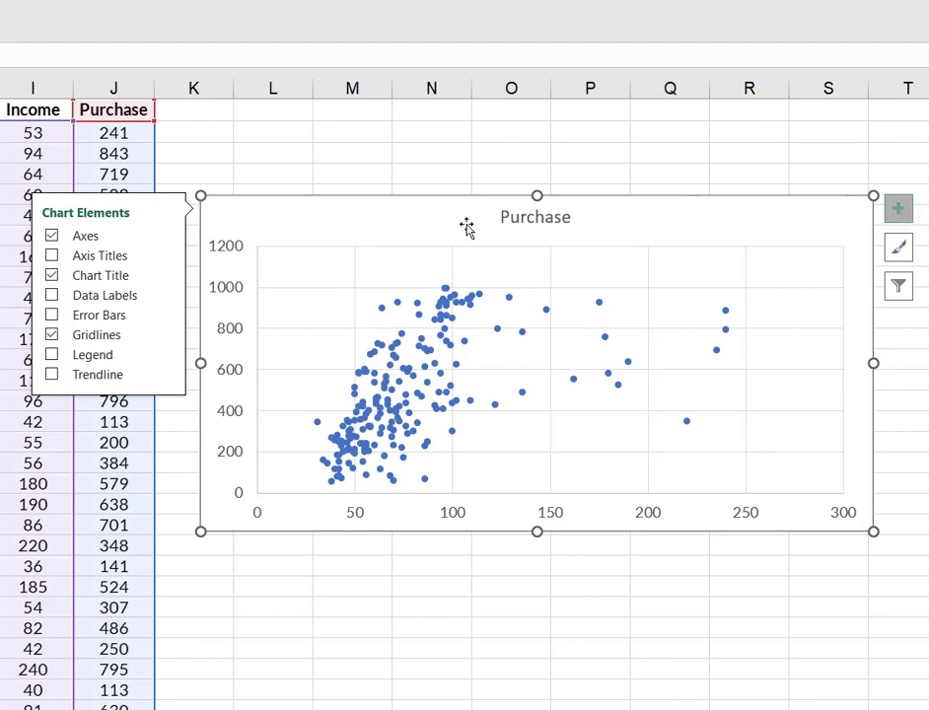
pyautogui.click(52, 256)
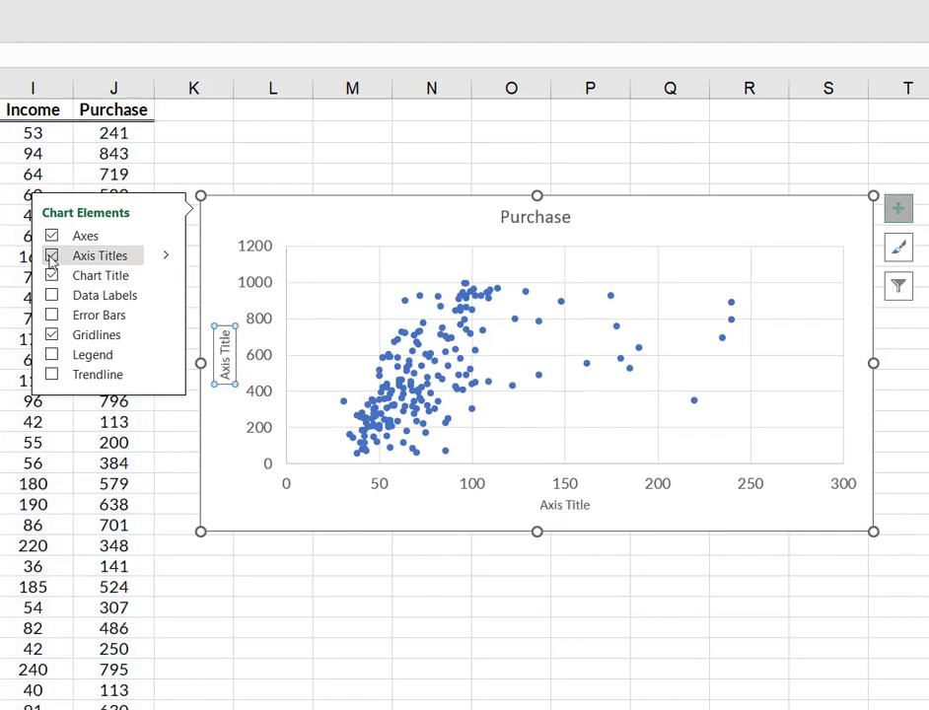
# Change the horizontal axis title to "Income".
pyautogui.doubleClick(578, 506)
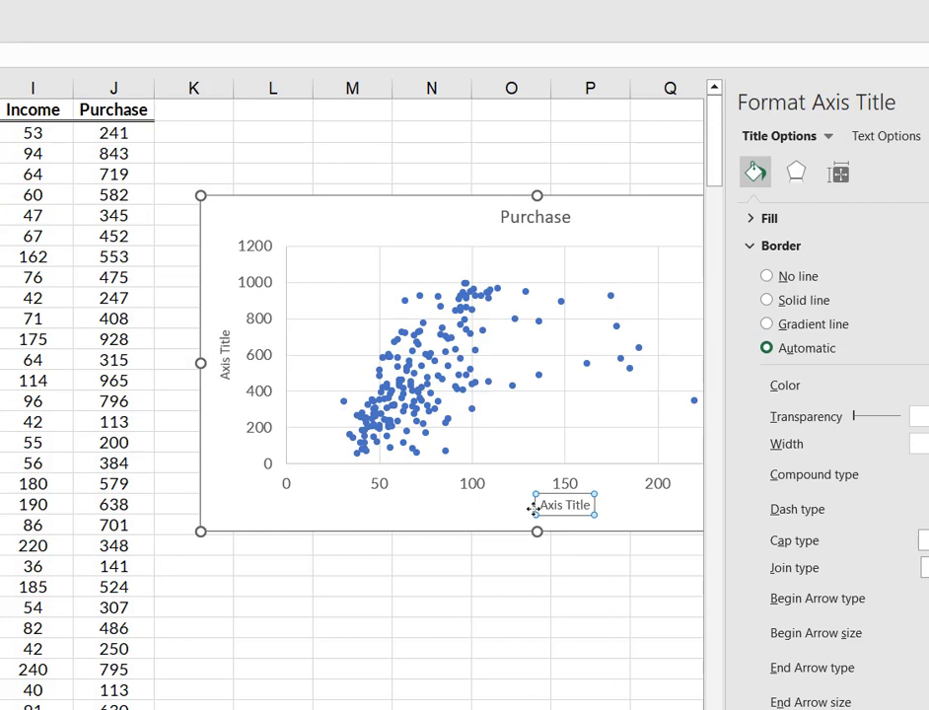
pyautogui.moveTo(540, 506); pyautogui.dragTo(590, 507)
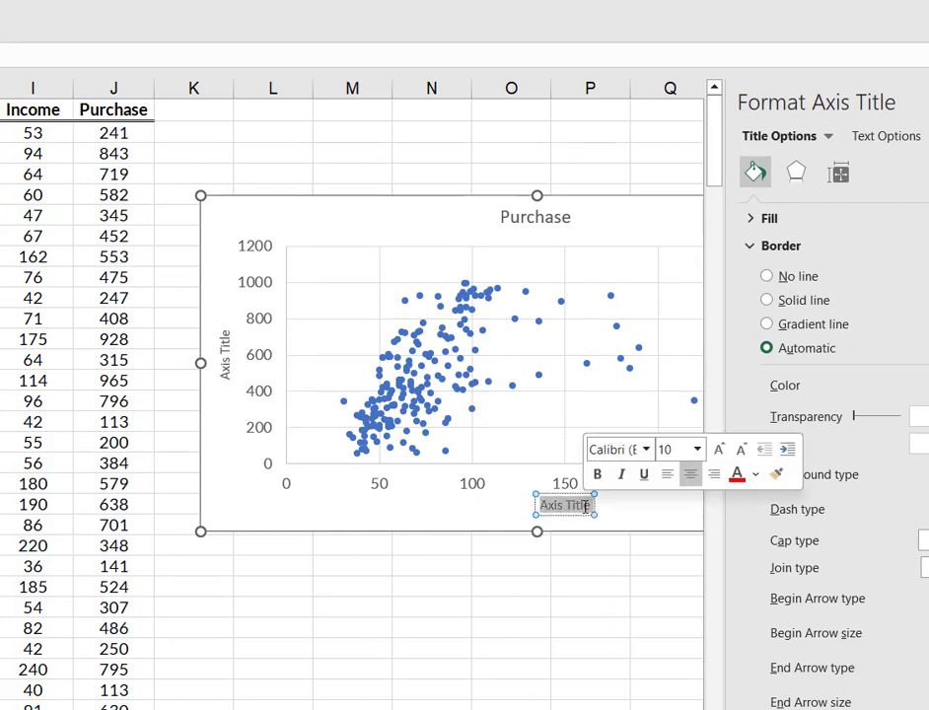
pyautogui.write('Income')
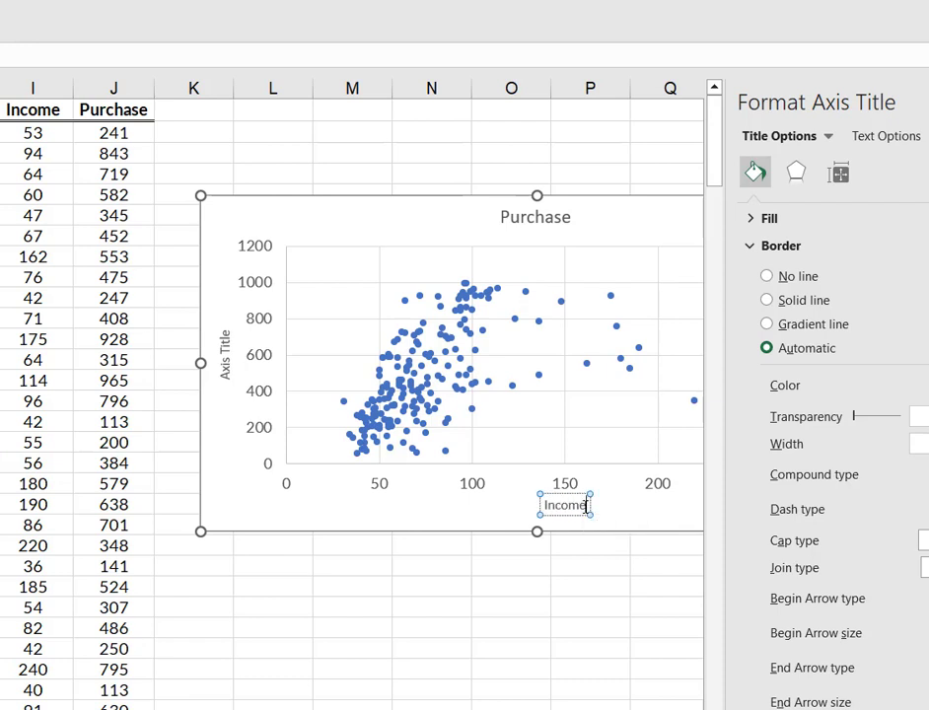
# Replace the vertical axis title text with "Purchase" and deselect the chart.
pyautogui.click(224, 366)
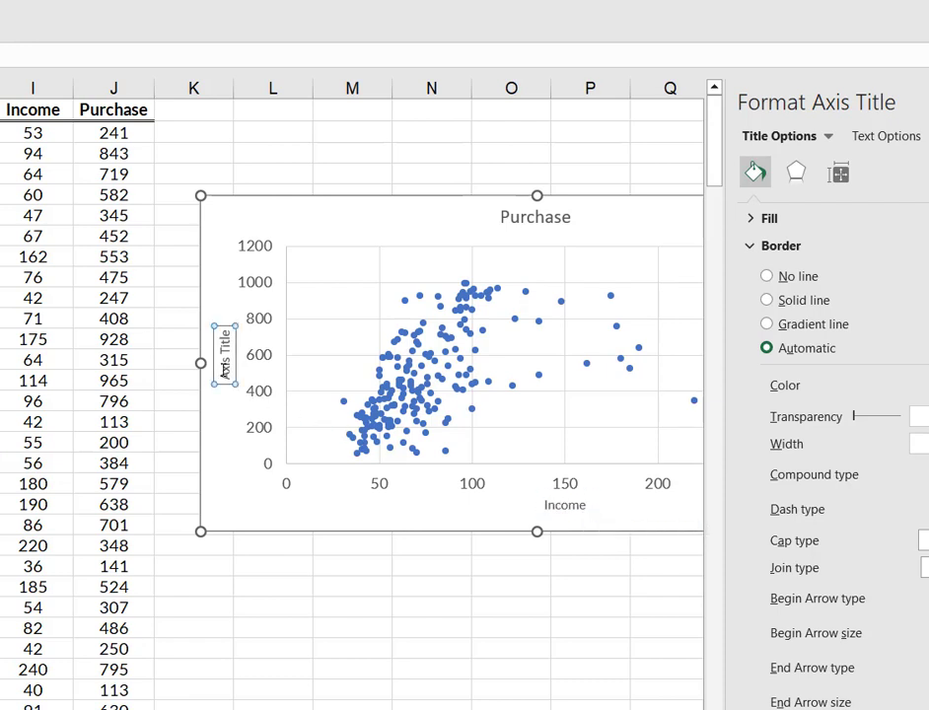
pyautogui.click(225, 376)
pyautogui.press('BackSpace')
pyautogui.press('BackSpace')
pyautogui.press('BackSpace')
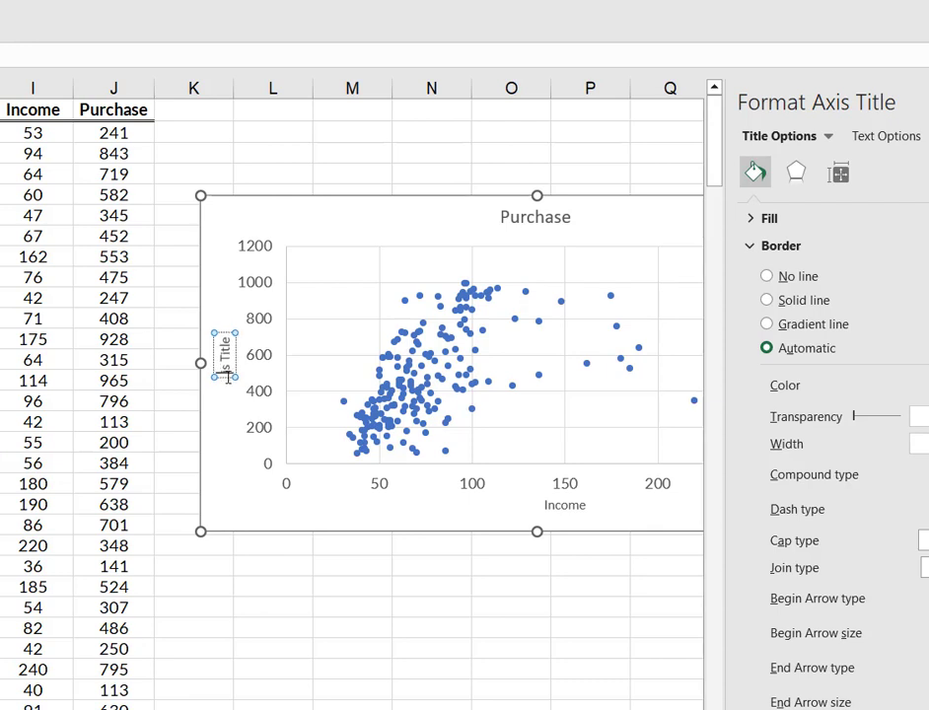
pyautogui.press('Delete')
pyautogui.press('Delete')
pyautogui.press('Delete')
pyautogui.press('Delete')
pyautogui.press('Delete')
pyautogui.press('Delete')
pyautogui.press('Delete')
pyautogui.write('P')
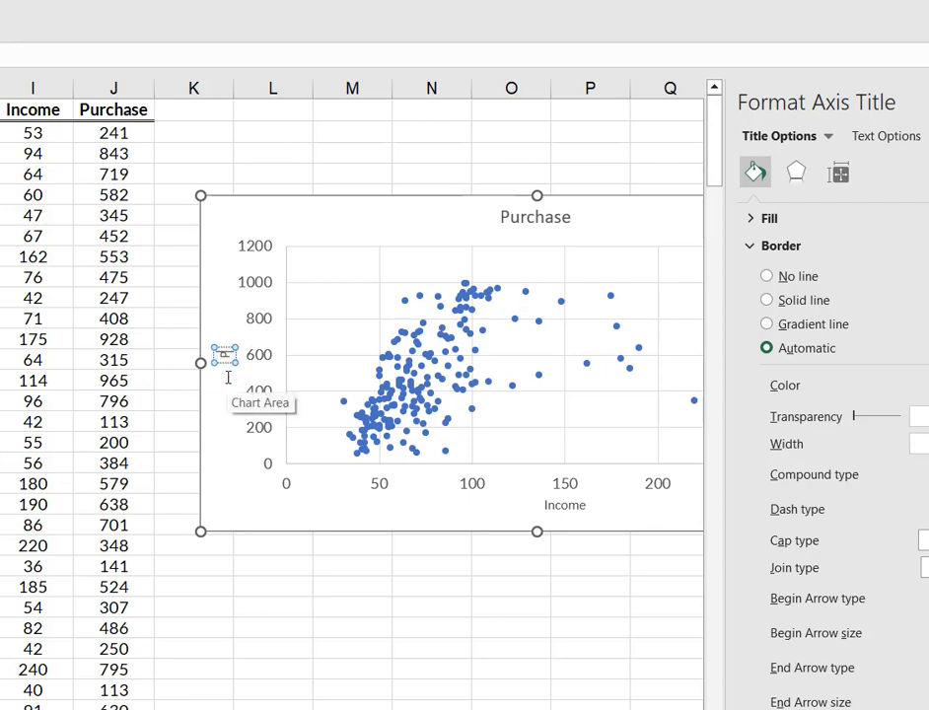
pyautogui.write('urchase')
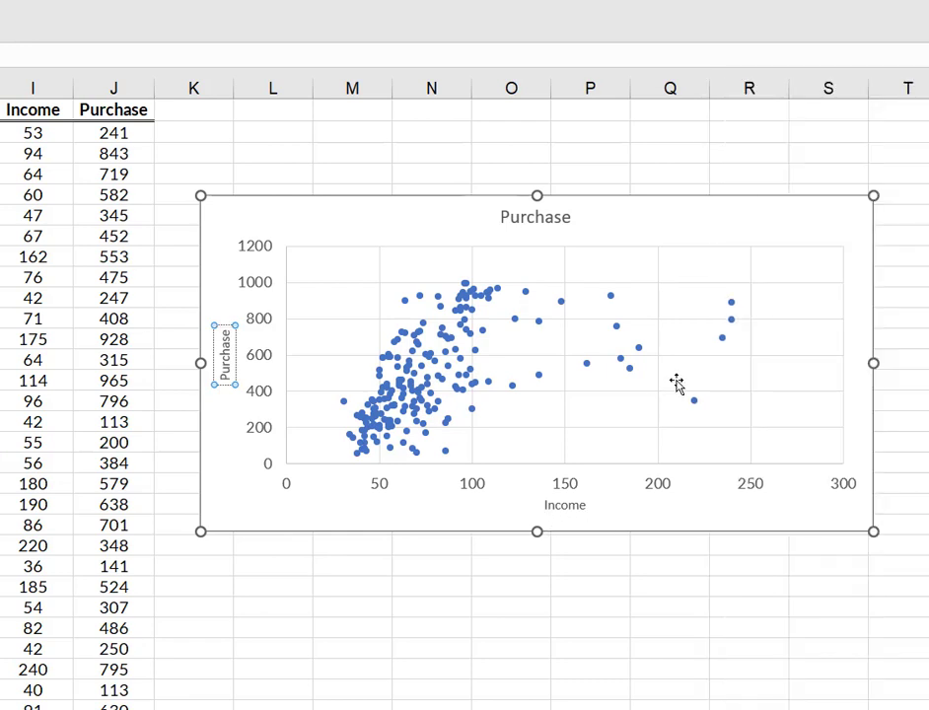
pyautogui.click(789, 381)
pyautogui.click(653, 587)
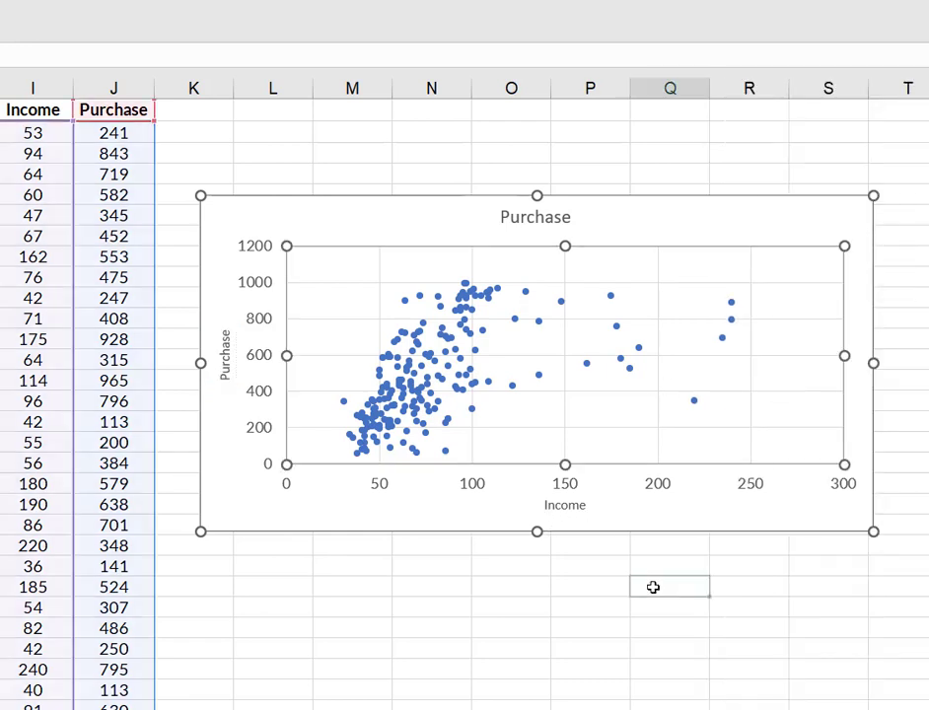